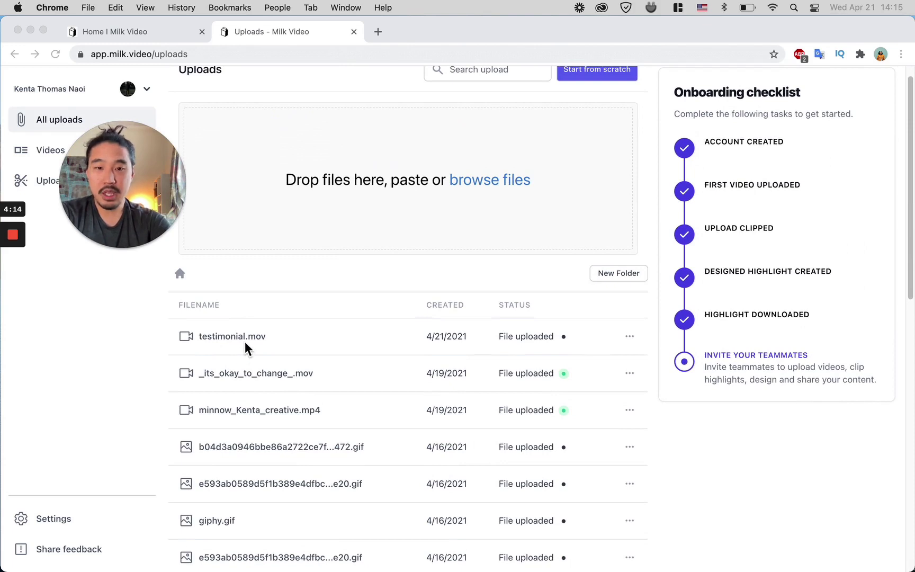
- Open the transcript of testimonial.mov from the uploaded files
{"action": "left_click", "coordinate": [238, 340]}
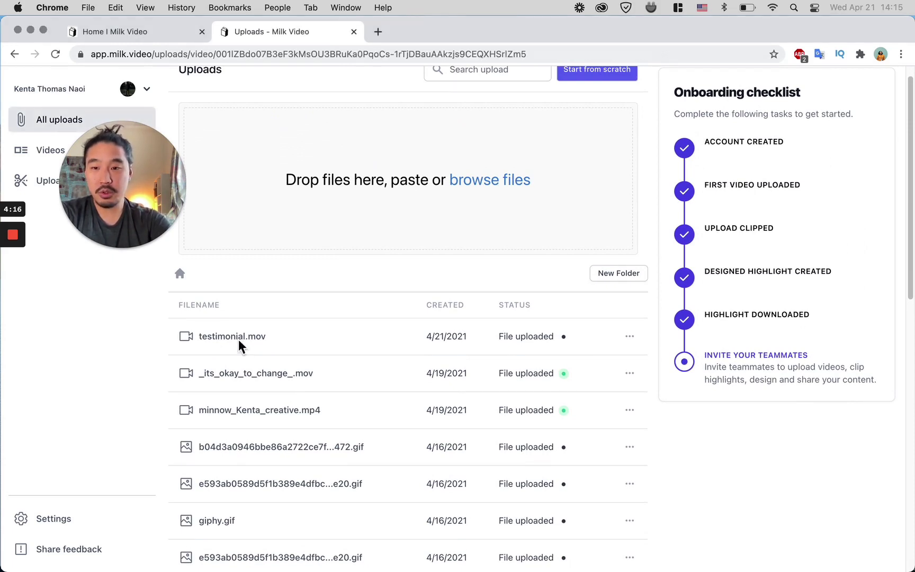
{"action": "left_click_drag", "start_coordinate": [146, 216], "coordinate": [253, 238]}
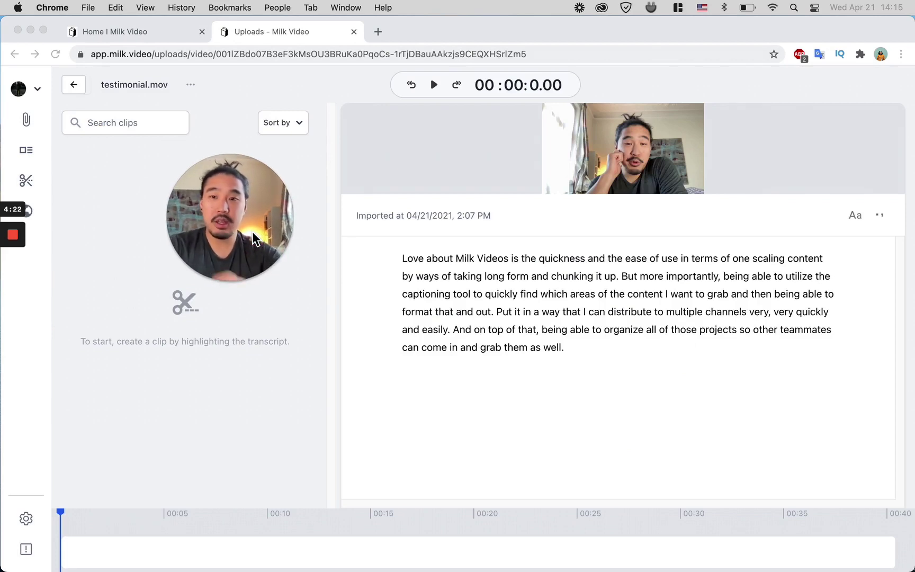
{"action": "left_click", "coordinate": [406, 260]}
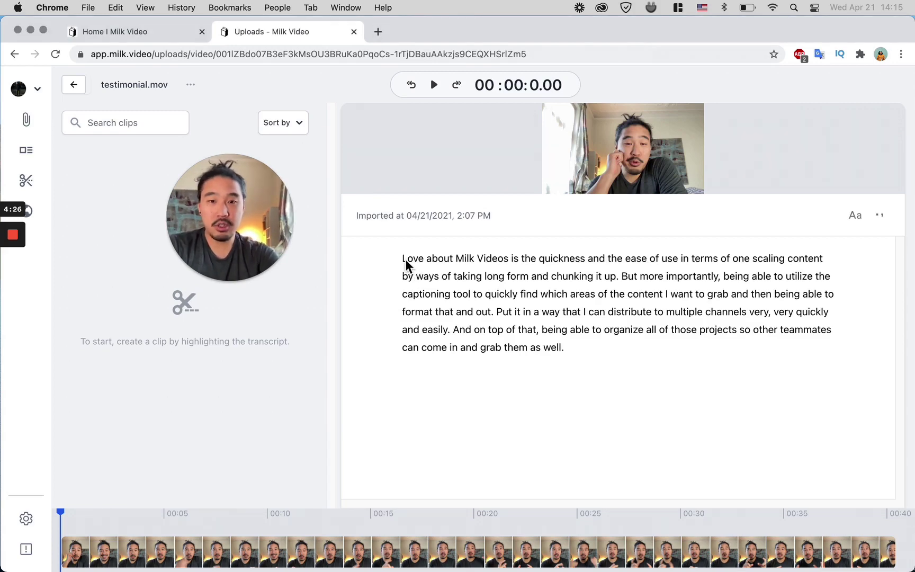
- Create a clip from the entire transcript, from "Love about Milk Videos" to "grab them as well."
{"action": "triple_click", "coordinate": [476, 291]}
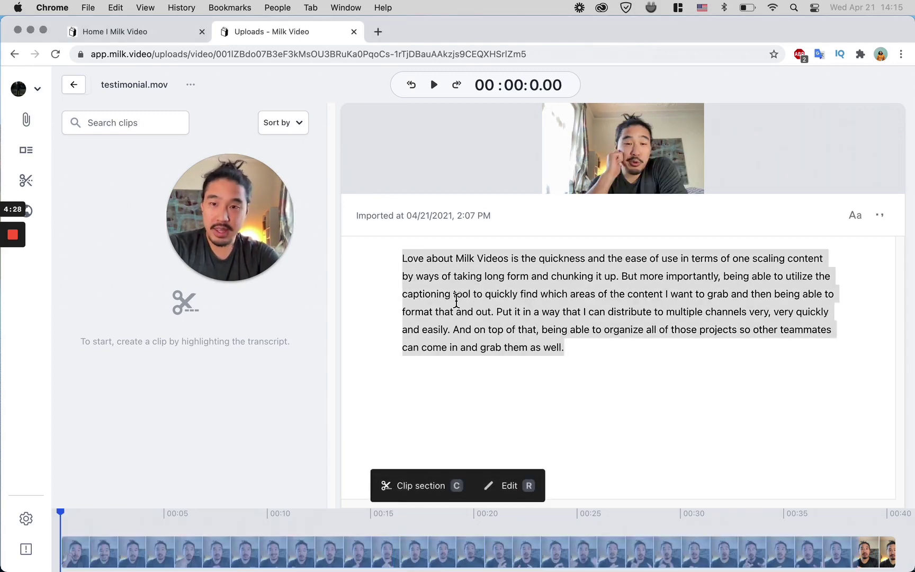
{"action": "left_click", "coordinate": [439, 290]}
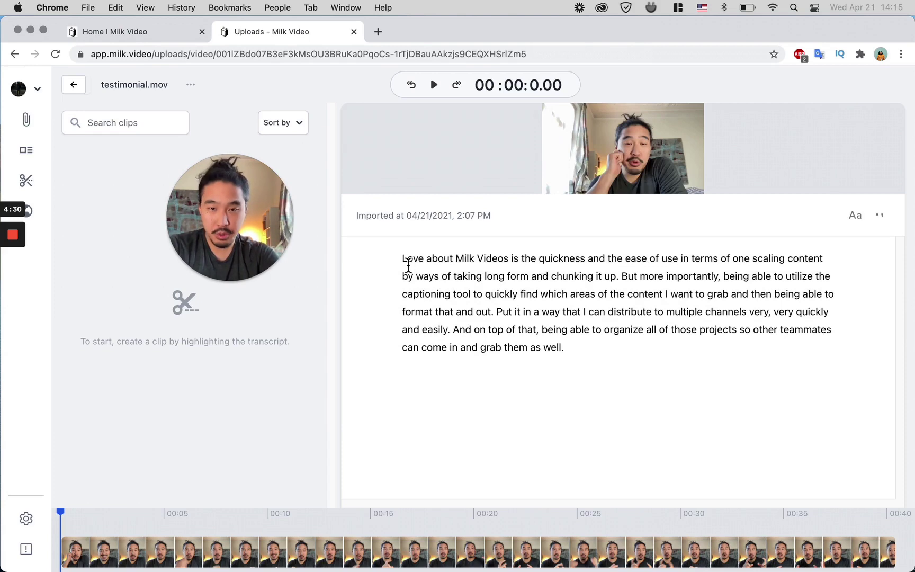
{"action": "left_click_drag", "start_coordinate": [423, 264], "coordinate": [572, 333]}
{"action": "triple_click", "coordinate": [578, 337]}
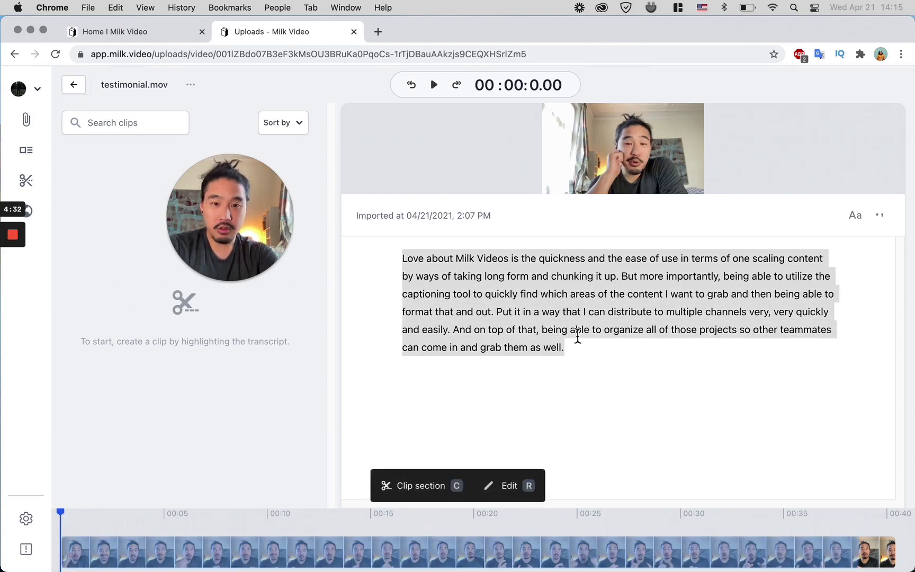
{"action": "left_click_drag", "start_coordinate": [286, 249], "coordinate": [811, 205]}
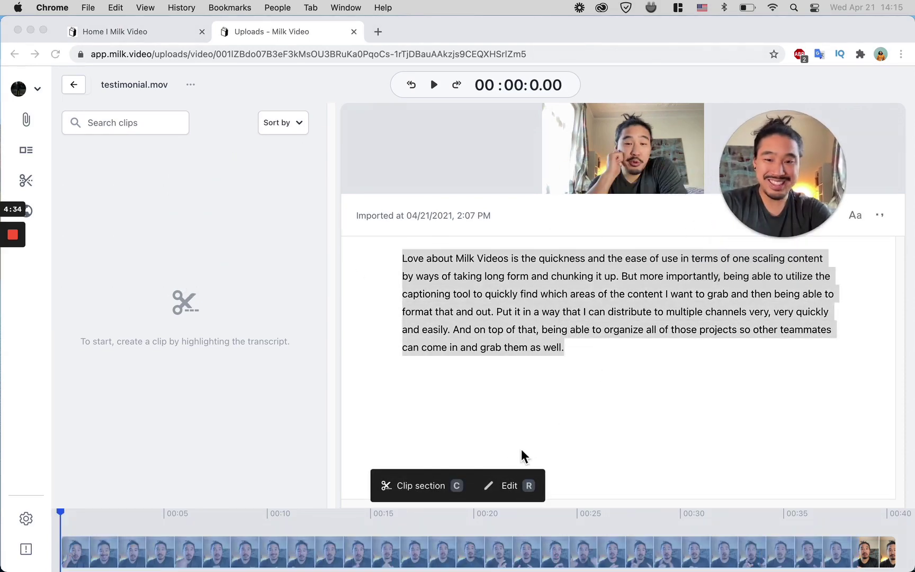
{"action": "left_click", "coordinate": [454, 490]}
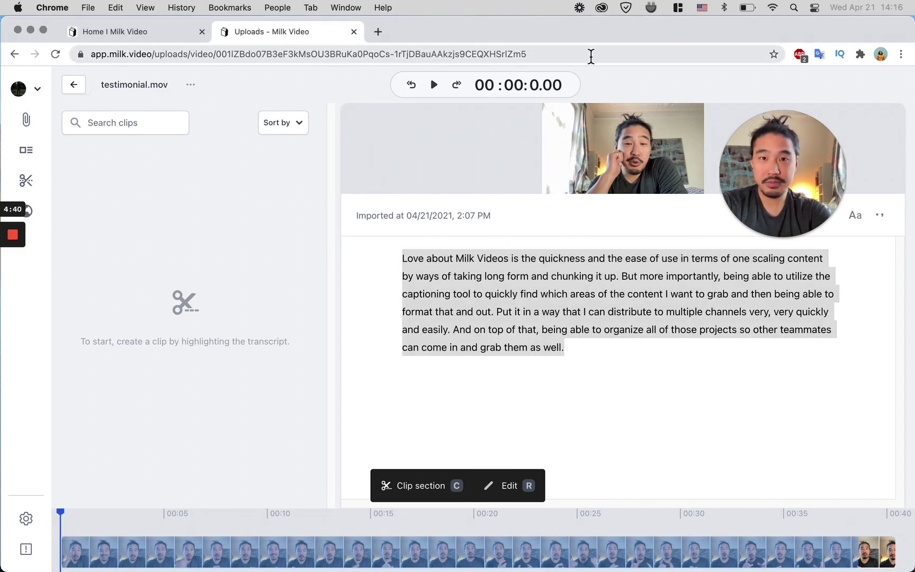
{"action": "left_click", "coordinate": [451, 495]}
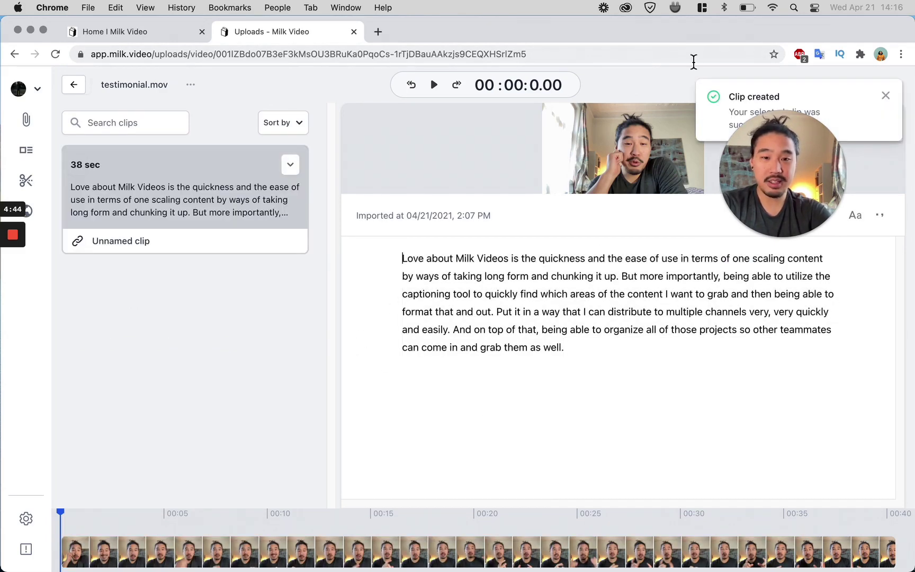
{"action": "left_click_drag", "start_coordinate": [815, 159], "coordinate": [865, 204]}
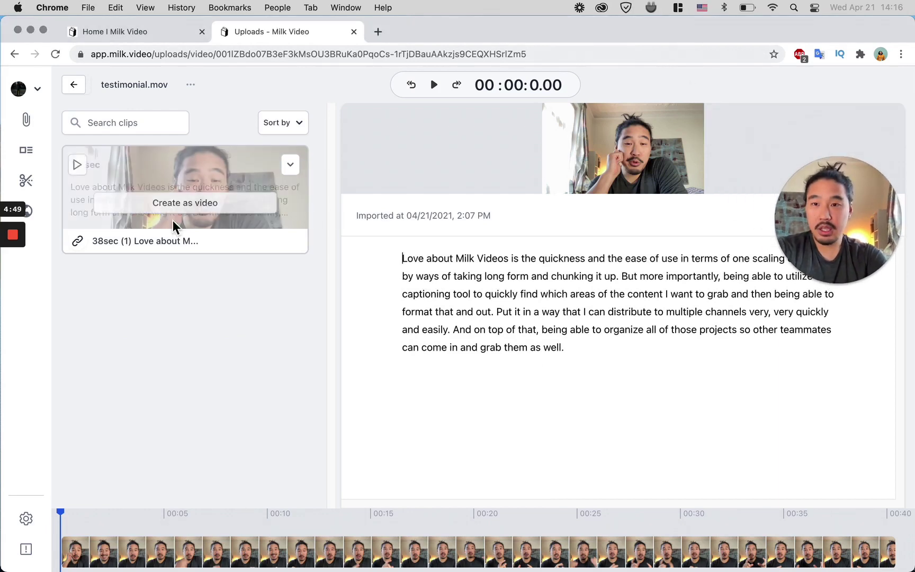
- Create a video from the clip with Square orientation, Right layout and the peach, mint and dark green theme, and proceed to the canvas editor
{"action": "left_click", "coordinate": [184, 205]}
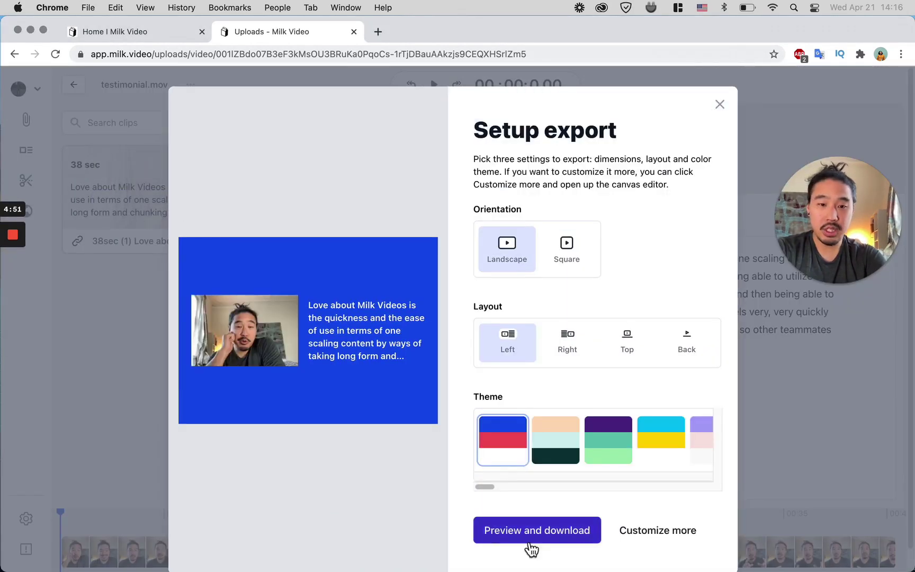
{"action": "left_click", "coordinate": [566, 252]}
{"action": "left_click", "coordinate": [567, 345]}
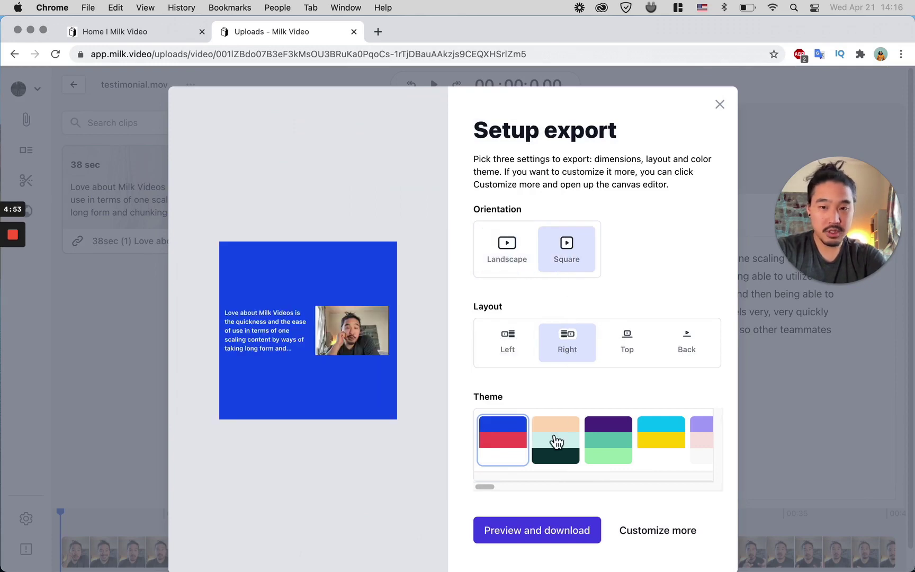
{"action": "left_click", "coordinate": [555, 437]}
{"action": "left_click", "coordinate": [538, 537]}
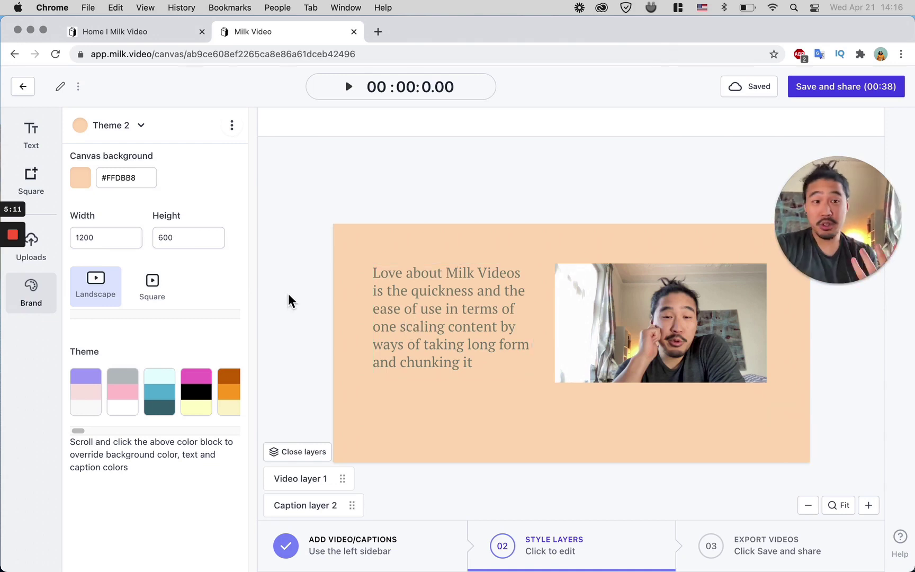
- Set the canvas size to 1080 wide by 1920 high
{"action": "left_click", "coordinate": [121, 243]}
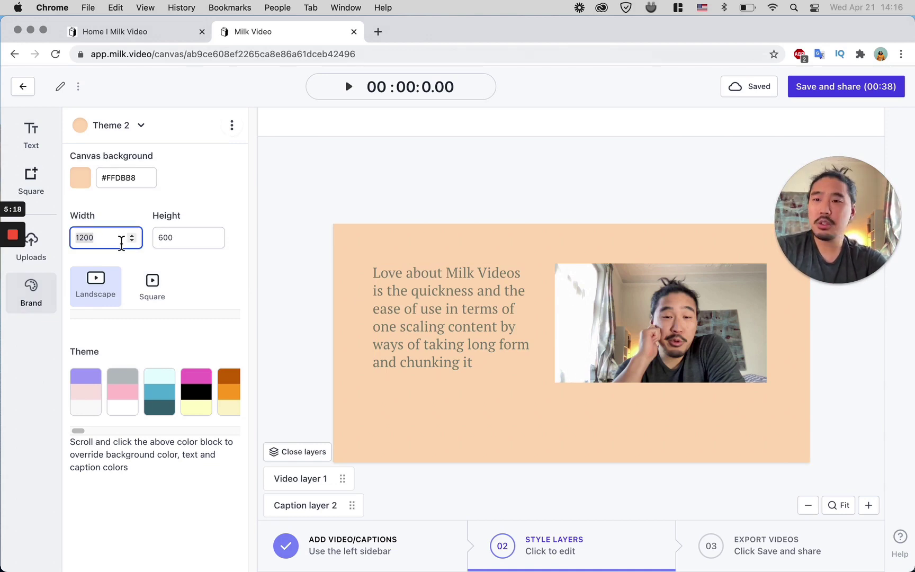
{"action": "type", "text": "12"}
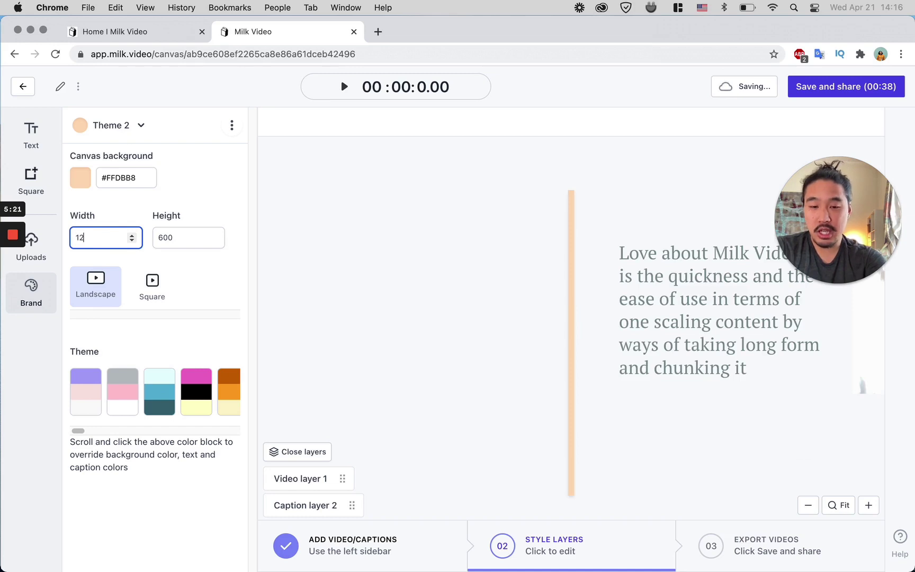
{"action": "key", "text": "BackSpace"}
{"action": "type", "text": "080"}
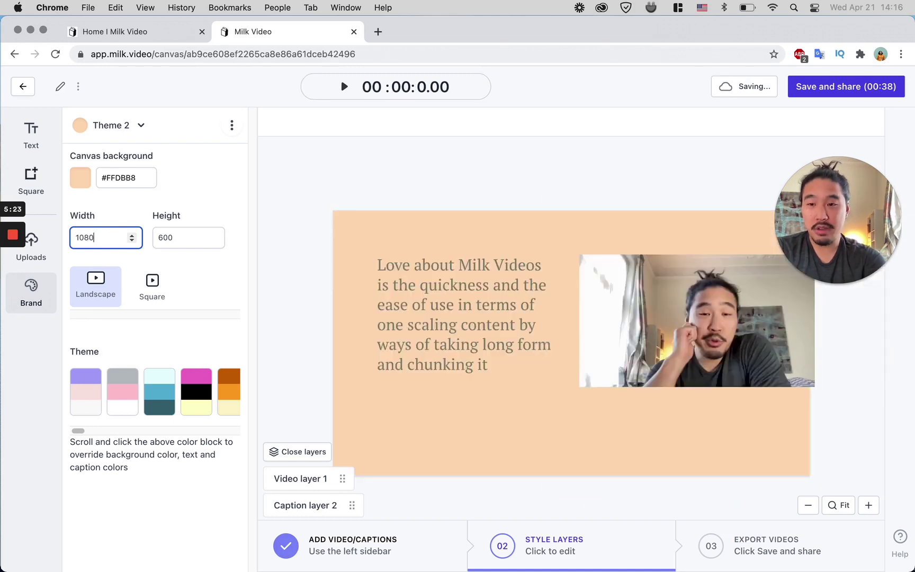
{"action": "double_click", "coordinate": [180, 244]}
{"action": "type", "text": "1920"}
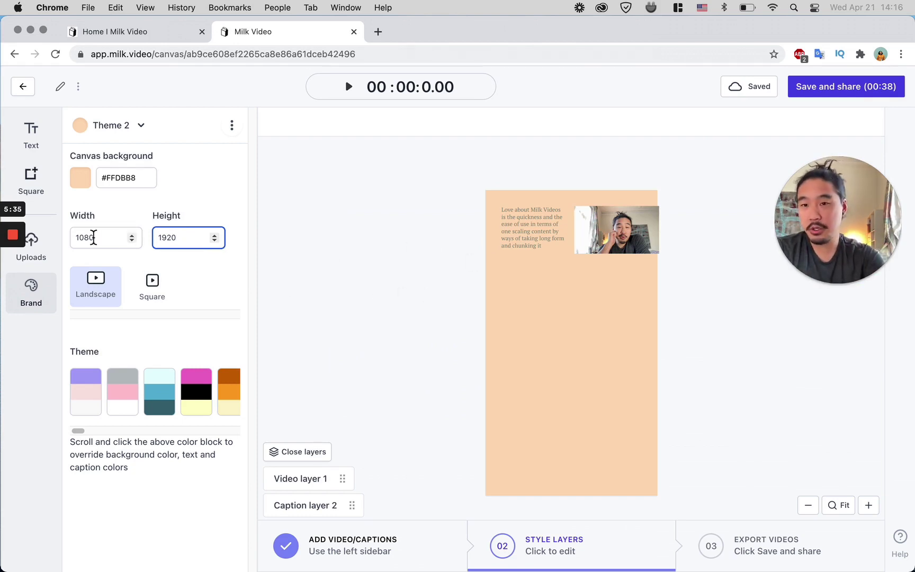
- Switch the canvas to Square and reshape the caption layer to about 573 by 169 in its lower part, at about left 75, top 489
{"action": "left_click", "coordinate": [153, 292]}
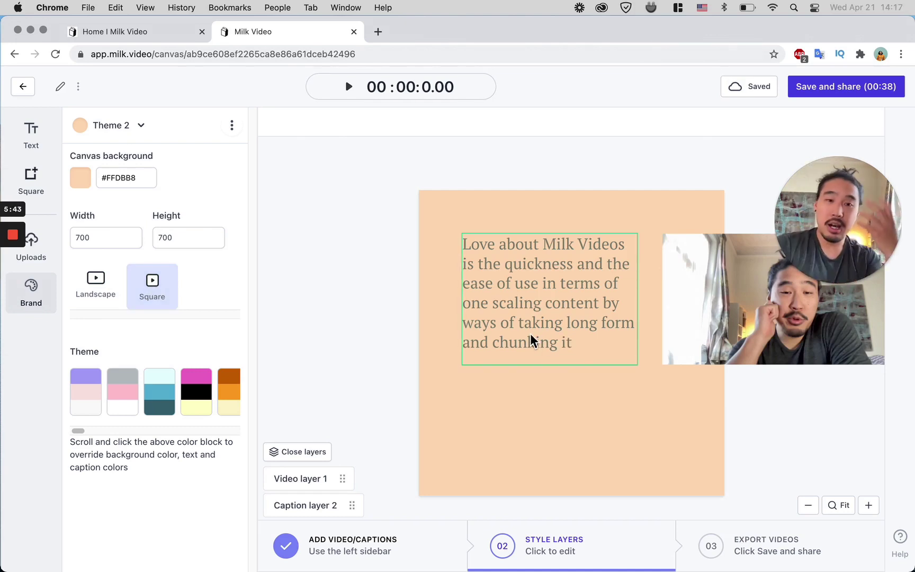
{"action": "left_click_drag", "start_coordinate": [531, 339], "coordinate": [502, 435]}
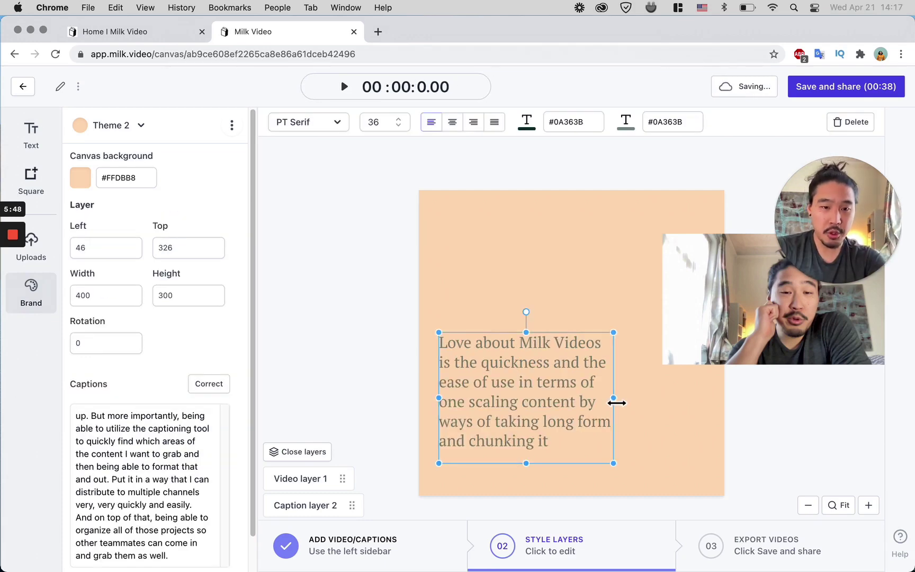
{"action": "left_click_drag", "start_coordinate": [614, 398], "coordinate": [689, 397]}
{"action": "left_click_drag", "start_coordinate": [564, 332], "coordinate": [569, 394]}
{"action": "left_click_drag", "start_coordinate": [568, 434], "coordinate": [577, 447]}
- Move the video layer above the caption, centred horizontally on the canvas at about left 75, top 114
{"action": "left_click_drag", "start_coordinate": [678, 364], "coordinate": [495, 358]}
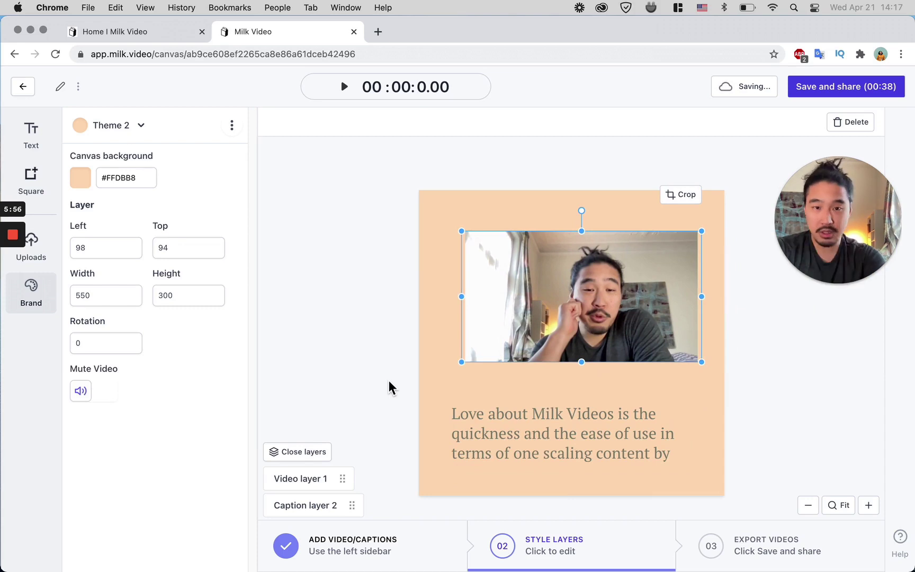
{"action": "left_click", "coordinate": [369, 310]}
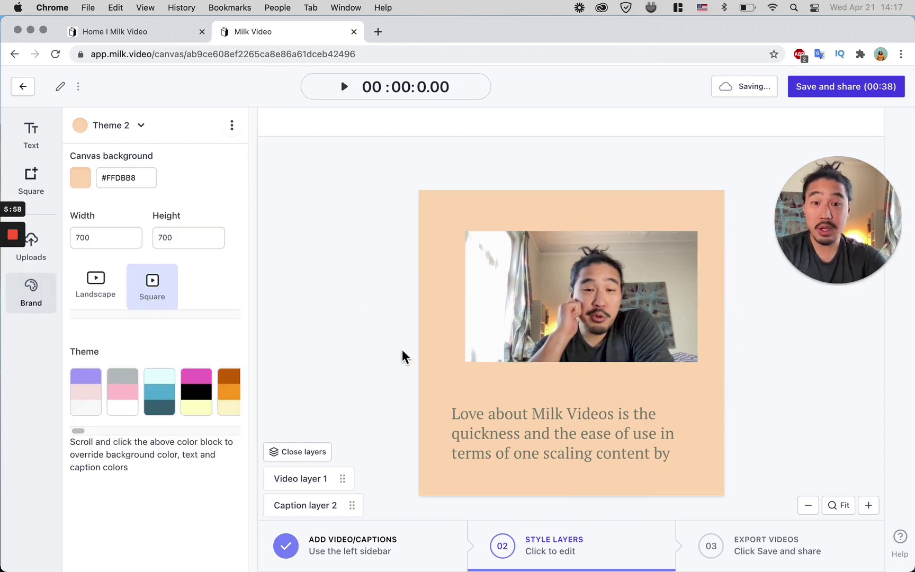
{"action": "scroll", "coordinate": [216, 370], "scroll_direction": "down", "scroll_amount": 1}
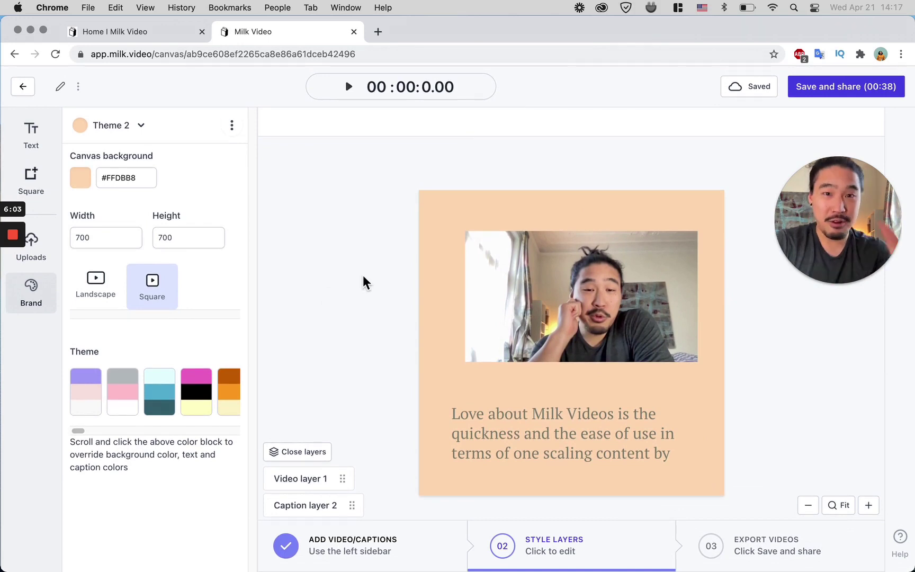
{"action": "left_click_drag", "start_coordinate": [602, 327], "coordinate": [559, 335]}
{"action": "left_click", "coordinate": [419, 333]}
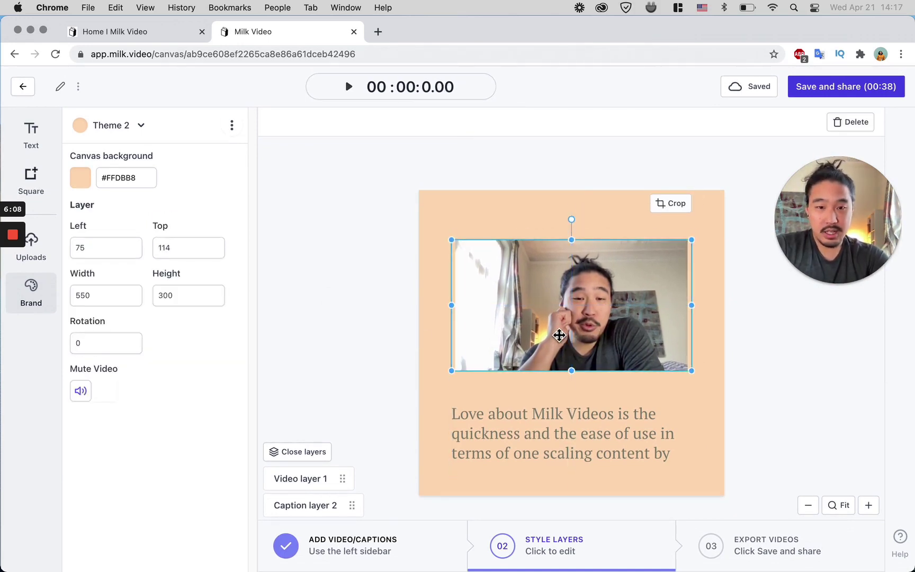
- Center-align the caption text, nudge the caption into place, and lower the video layer to sit just above it
{"action": "left_click", "coordinate": [562, 440]}
{"action": "left_click", "coordinate": [460, 127]}
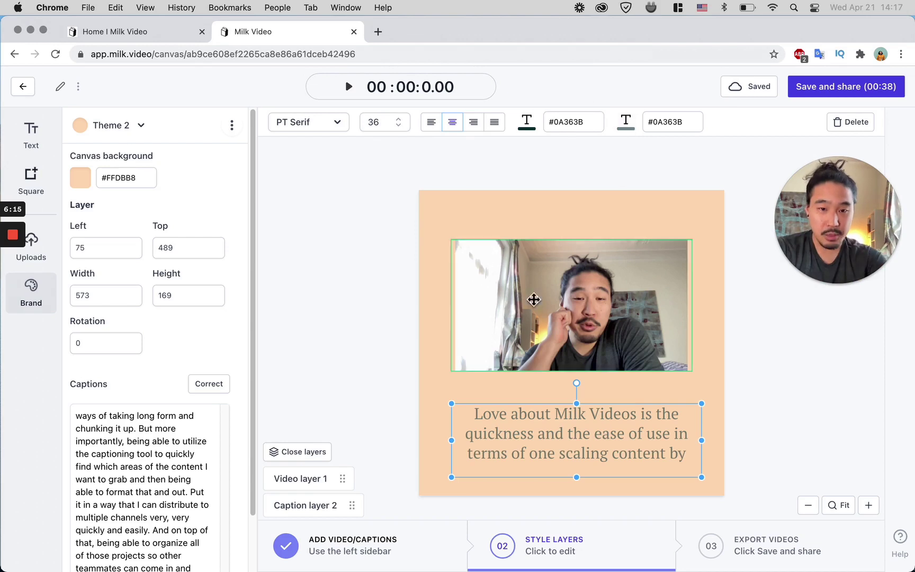
{"action": "left_click_drag", "start_coordinate": [553, 420], "coordinate": [554, 413]}
{"action": "left_click_drag", "start_coordinate": [576, 365], "coordinate": [576, 382]}
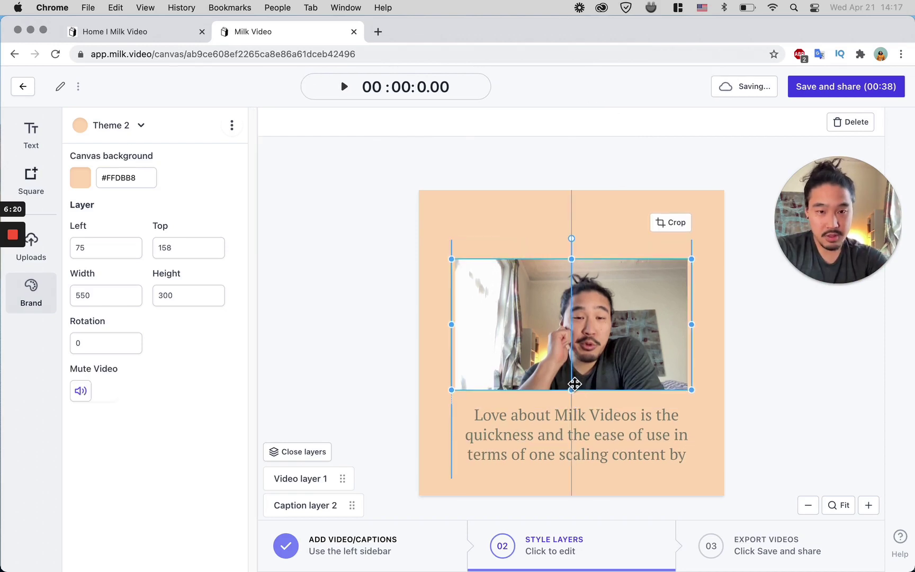
- Play a short preview of the video with its captions, and leave the caption layer deselected
{"action": "left_click", "coordinate": [552, 454]}
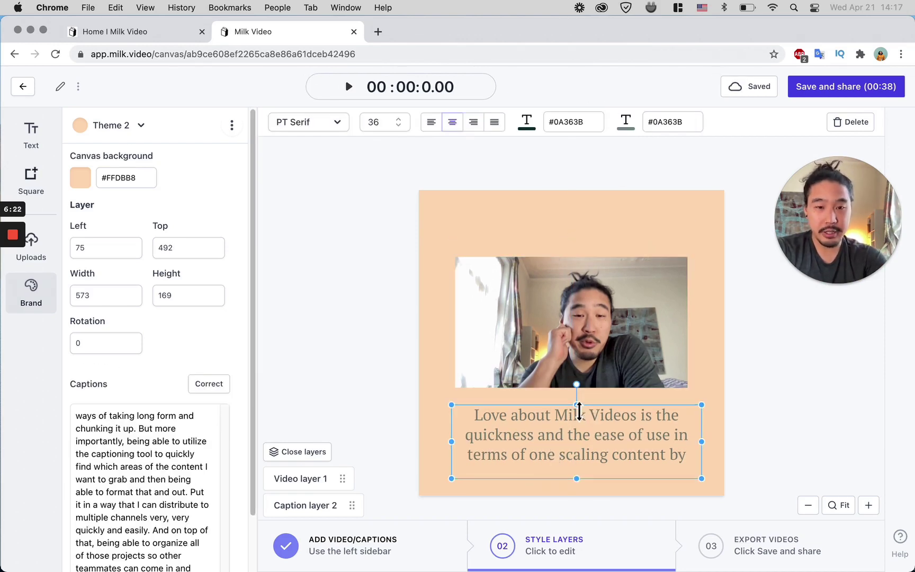
{"action": "left_click", "coordinate": [354, 96]}
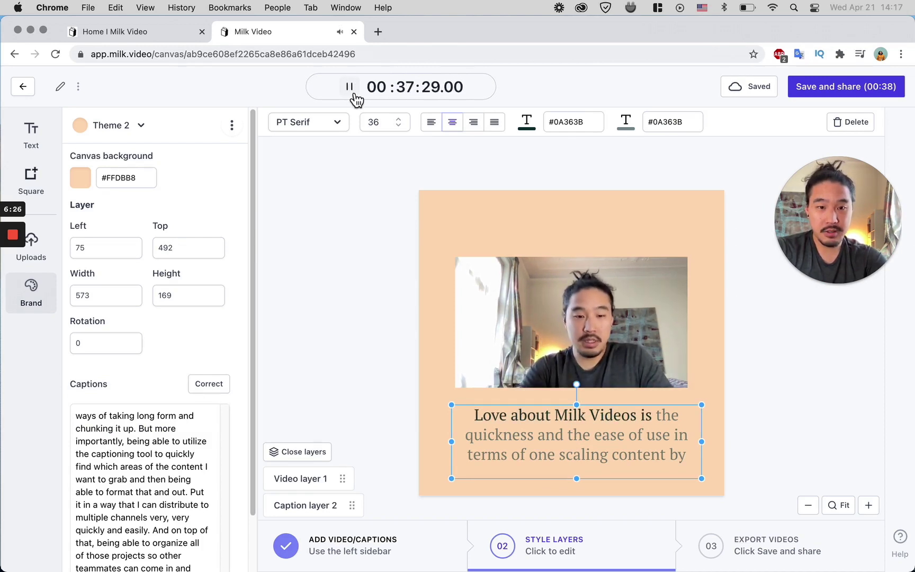
{"action": "left_click", "coordinate": [371, 350]}
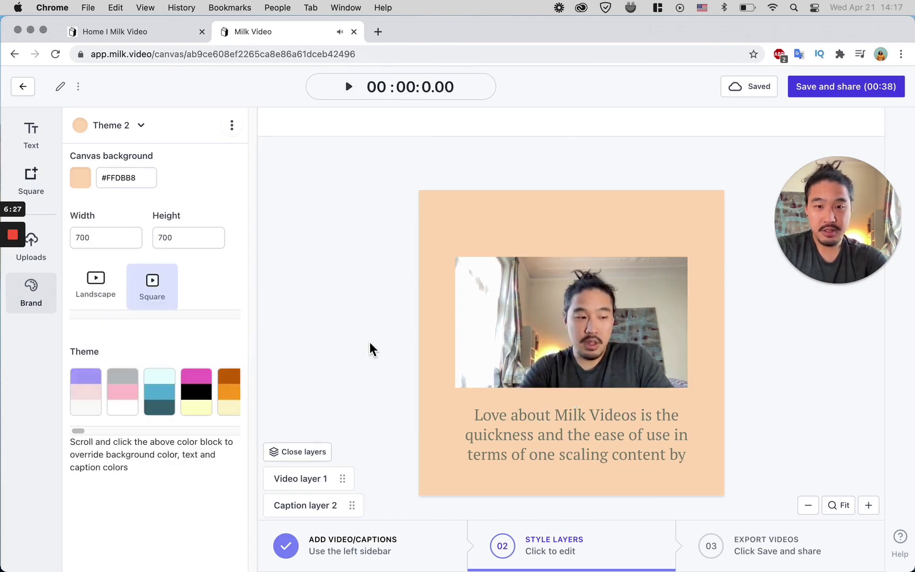
- Add a text layer above the video on the canvas and select its placeholder text for editing
{"action": "left_click", "coordinate": [33, 137]}
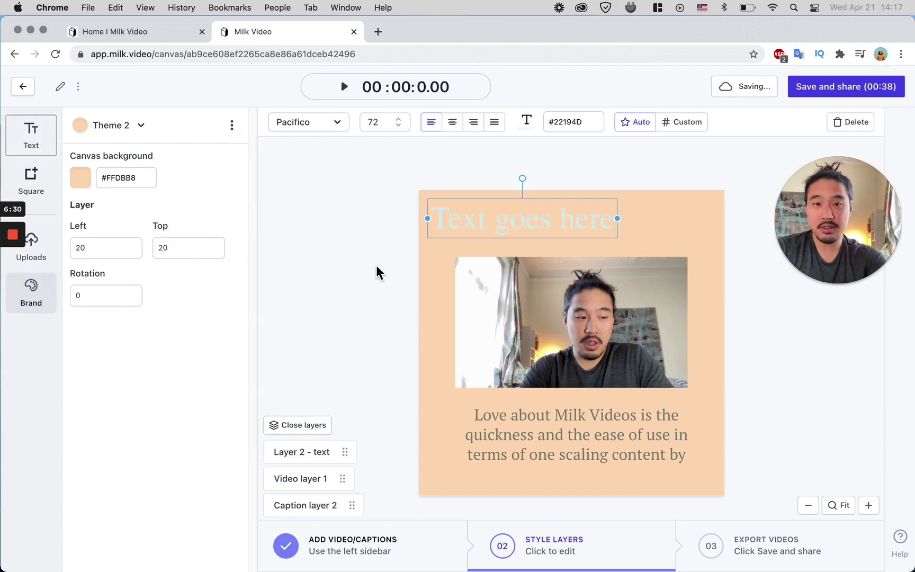
{"action": "double_click", "coordinate": [472, 226]}
{"action": "type", "text": "Kenta"}
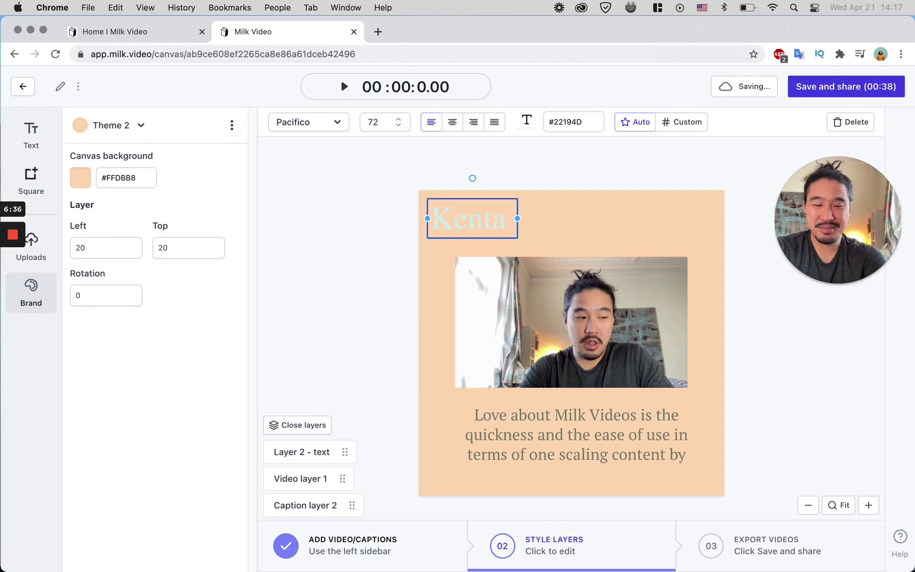
{"action": "key", "text": "BackSpace"}
{"action": "key", "text": "BackSpace"}
{"action": "key", "text": "BackSpace"}
{"action": "key", "text": "BackSpace"}
{"action": "key", "text": "BackSpace"}
- Enter "Best Part Of Milk" as the heading text and center-align it
{"action": "type", "text": "Best P"}
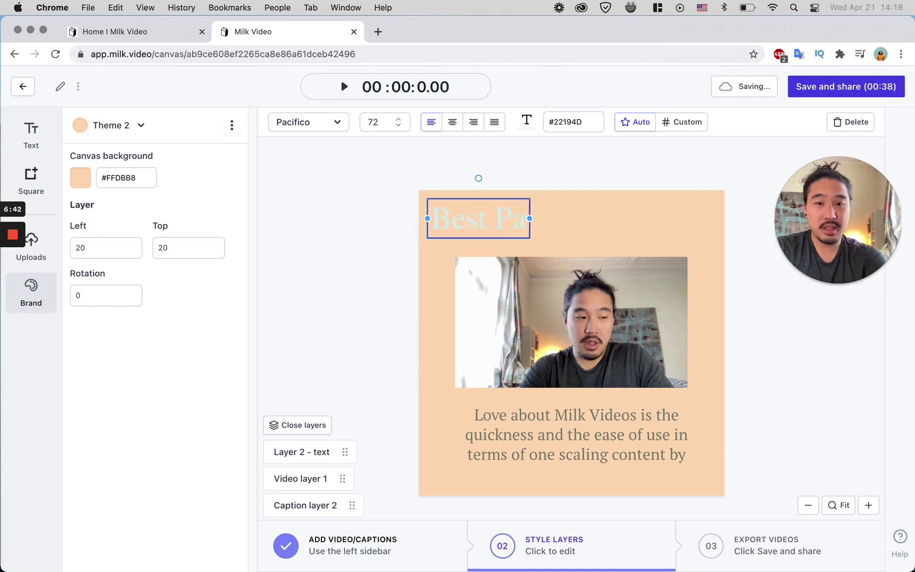
{"action": "type", "text": "art Of Milk"}
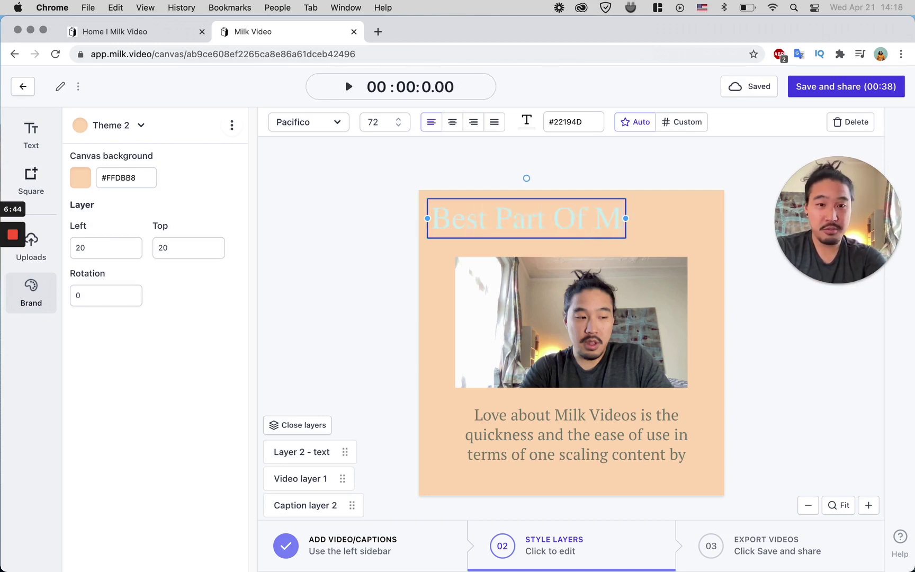
{"action": "left_click", "coordinate": [454, 130]}
- Position the heading above the video at left 95, top 29, and change its text color to dark grey
{"action": "left_click", "coordinate": [463, 208]}
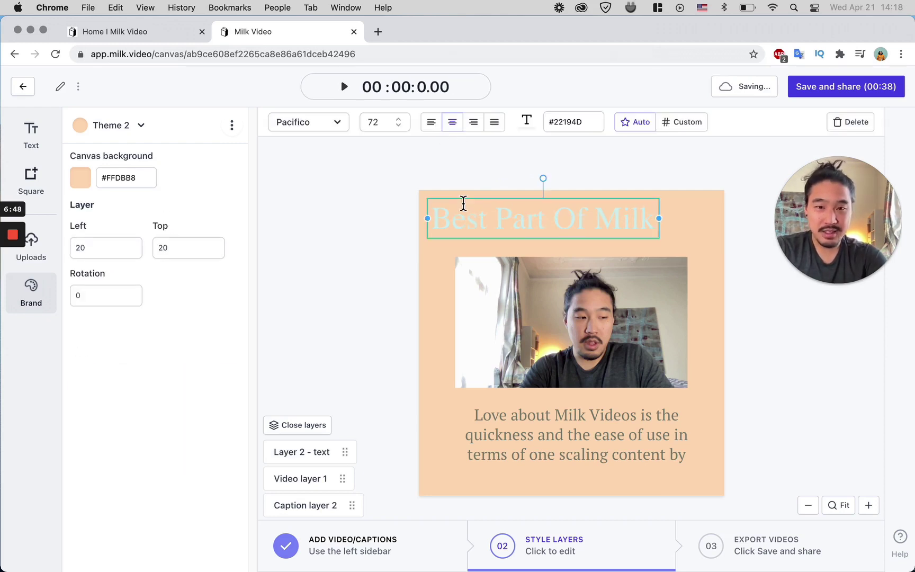
{"action": "left_click_drag", "start_coordinate": [463, 203], "coordinate": [496, 207]}
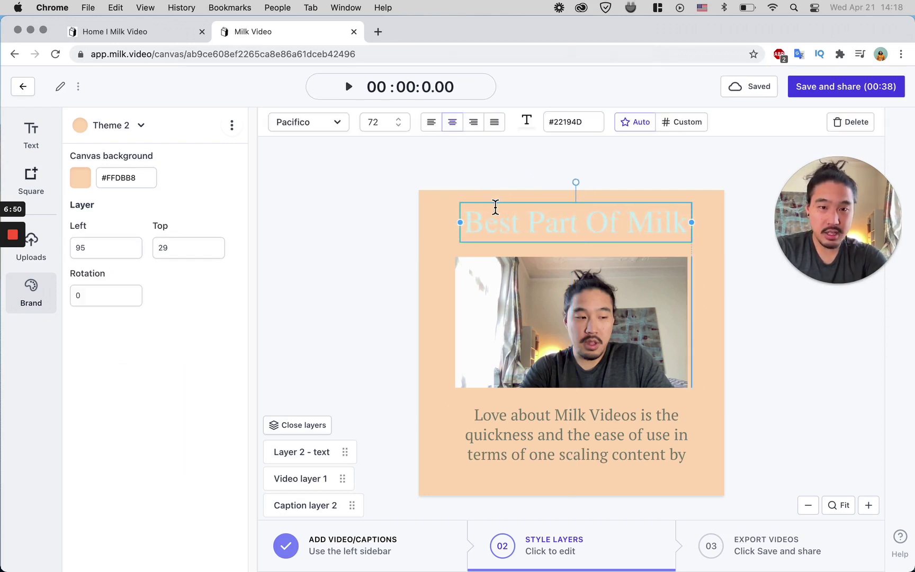
{"action": "double_click", "coordinate": [531, 220]}
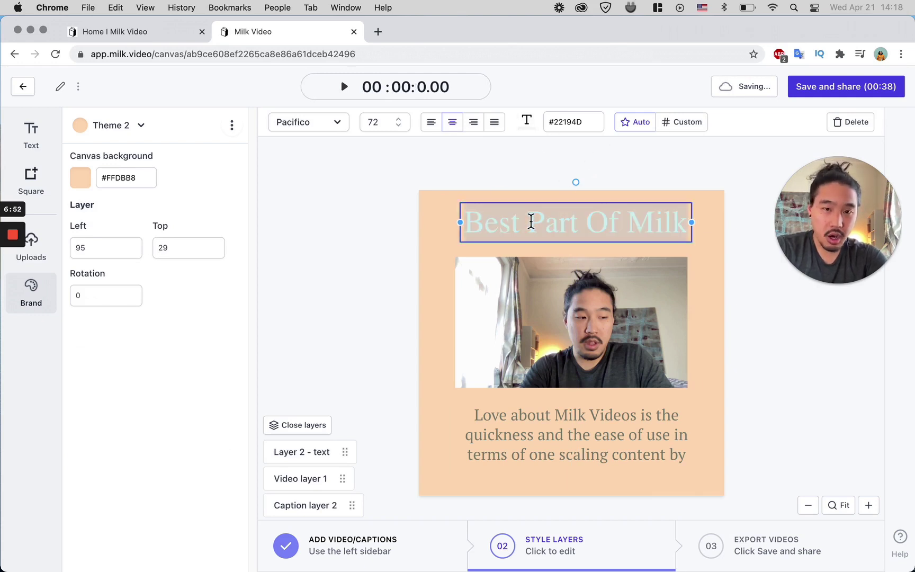
{"action": "left_click", "coordinate": [535, 129]}
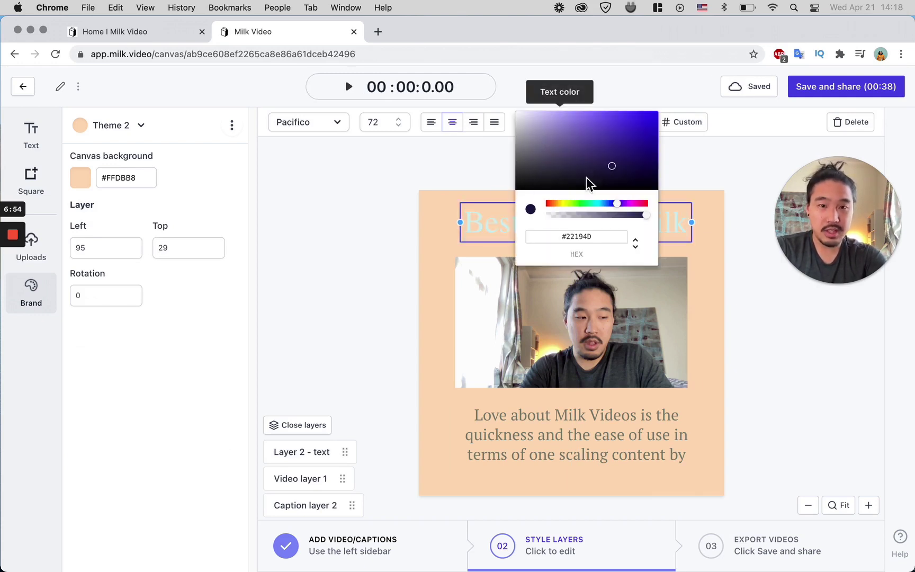
{"action": "left_click", "coordinate": [541, 167]}
{"action": "left_click", "coordinate": [338, 187]}
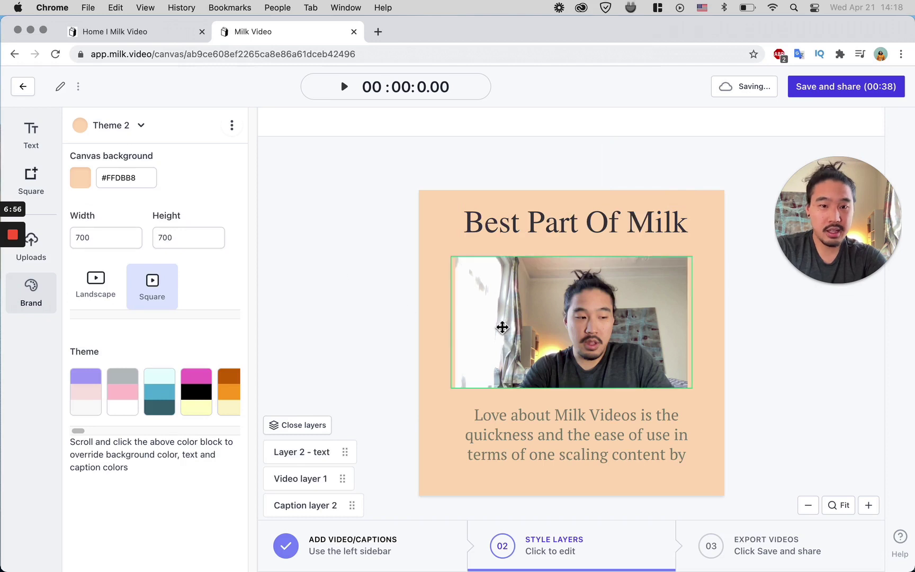
- Nudge the caption, video and heading layers slightly down the canvas, placing the video at left 75, top 159
{"action": "left_click", "coordinate": [538, 454]}
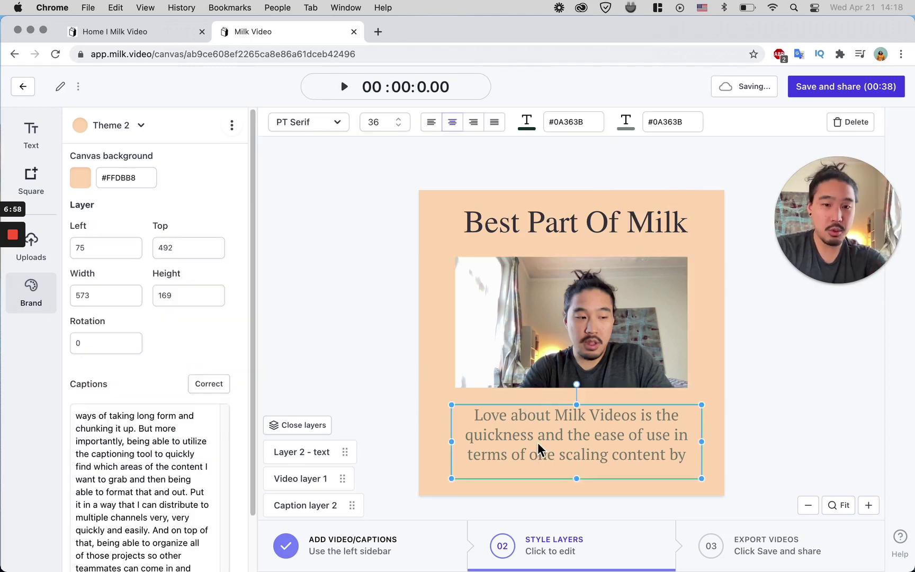
{"action": "left_click", "coordinate": [545, 369]}
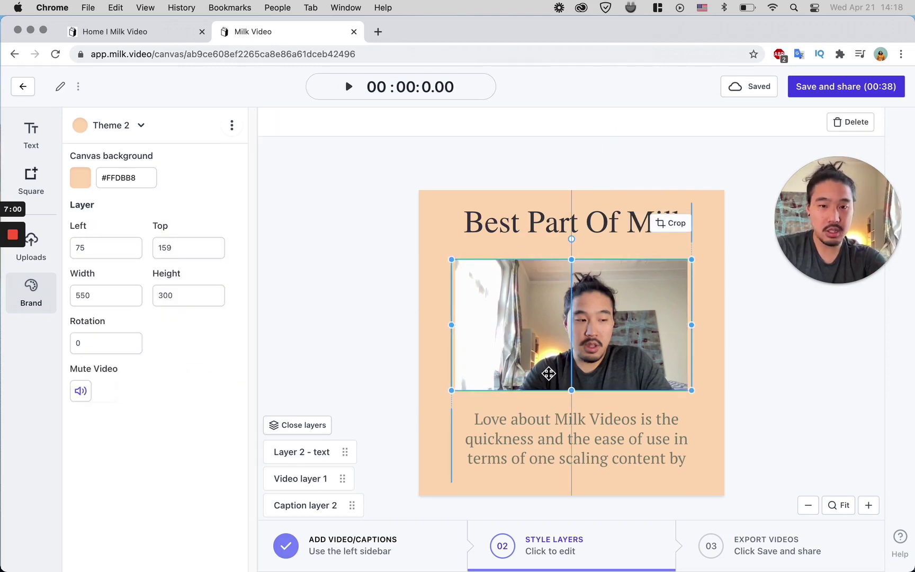
{"action": "left_click", "coordinate": [576, 233]}
{"action": "left_click", "coordinate": [592, 199]}
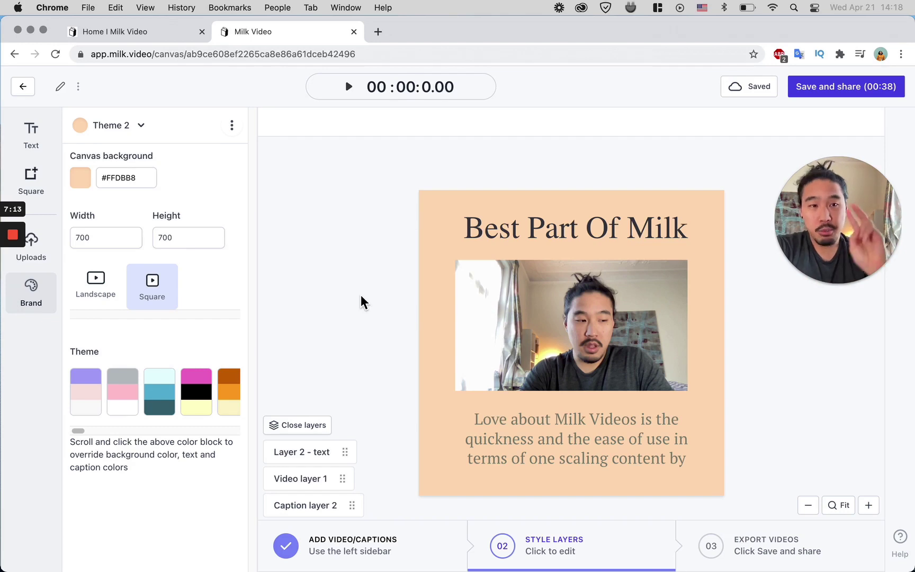
- Try the dark grey and light blue color theme, settle on the dark green, pink and cream one, and leave all layers deselected
{"action": "scroll", "coordinate": [161, 379], "scroll_direction": "right", "scroll_amount": 10}
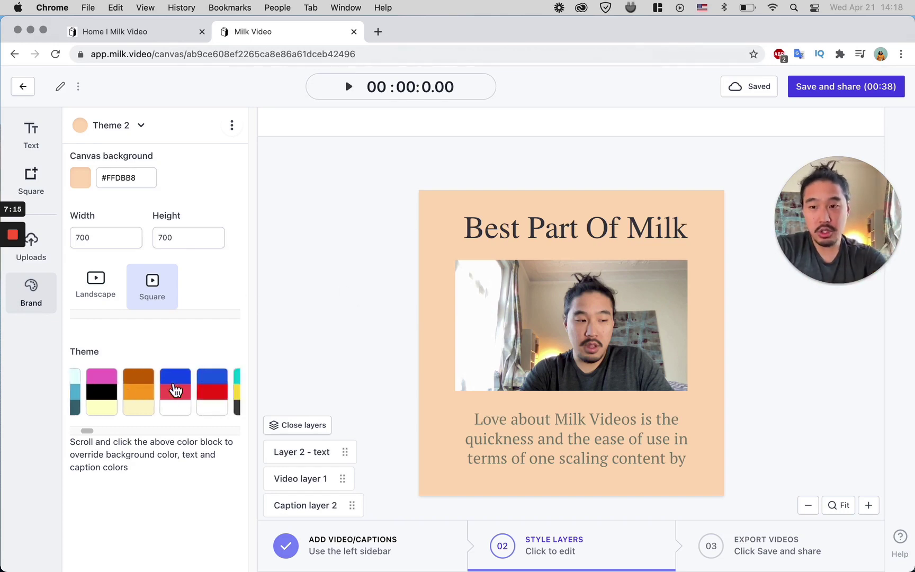
{"action": "left_click", "coordinate": [103, 402]}
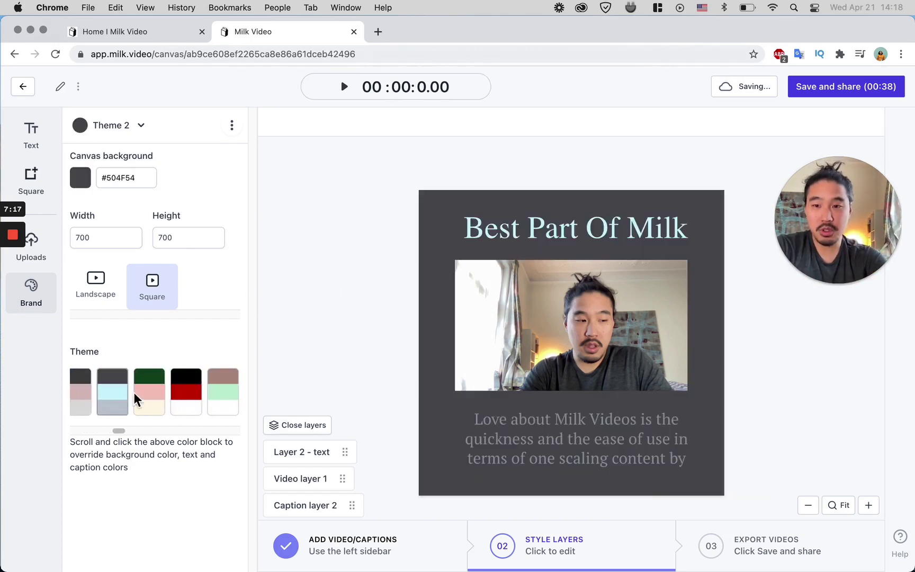
{"action": "left_click", "coordinate": [151, 400]}
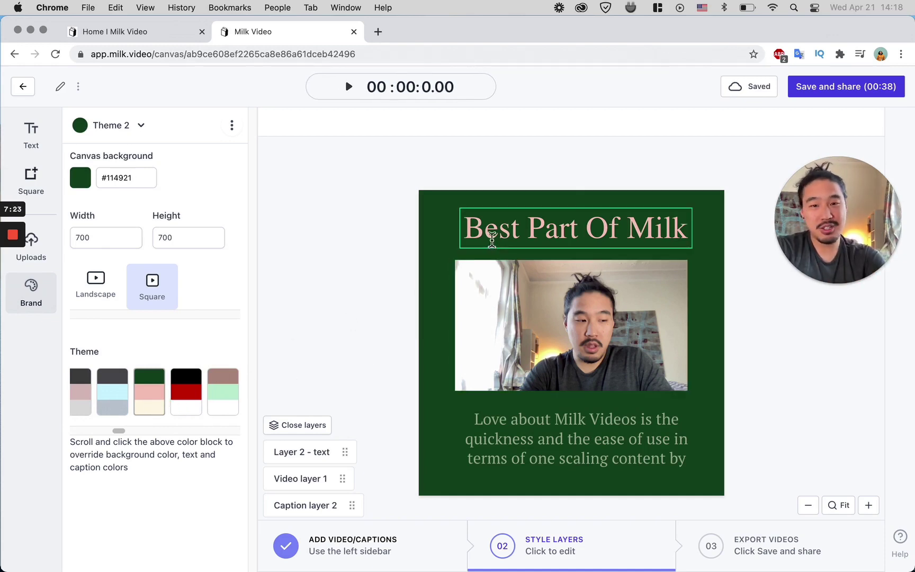
{"action": "left_click", "coordinate": [475, 227]}
{"action": "left_click", "coordinate": [526, 420]}
{"action": "left_click", "coordinate": [443, 310]}
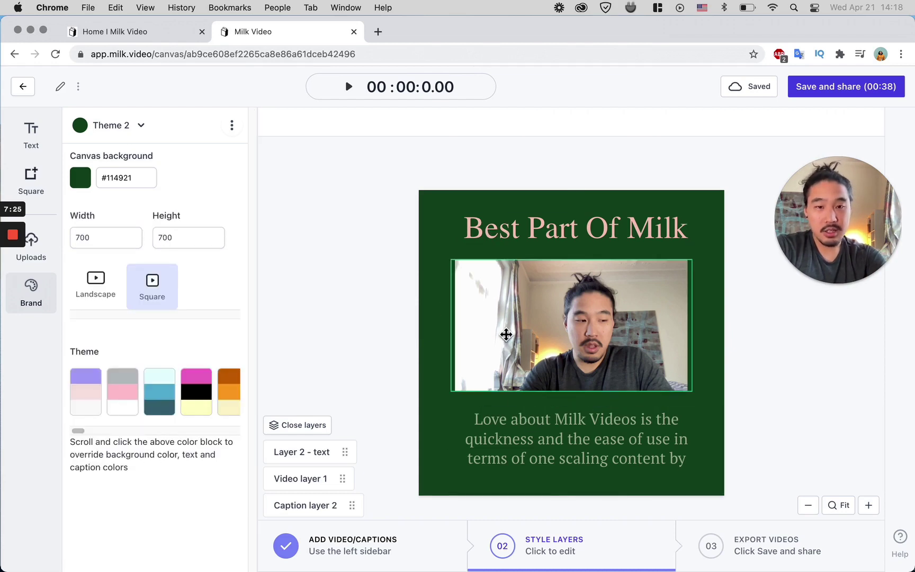
- Try a custom canvas background of #205230, followed by the teal color theme
{"action": "scroll", "coordinate": [153, 418], "scroll_direction": "right", "scroll_amount": 5}
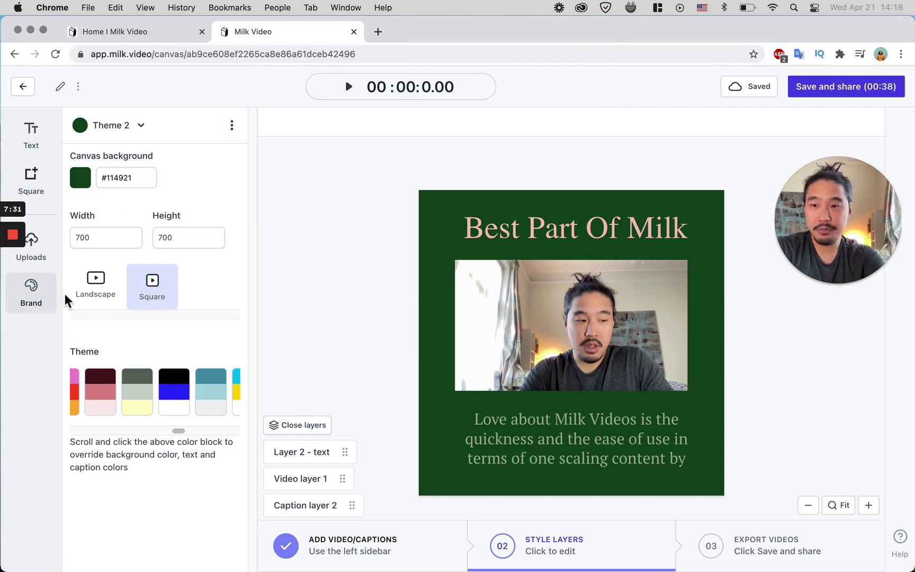
{"action": "left_click", "coordinate": [82, 180]}
{"action": "mouse_move", "coordinate": [169, 192]}
{"action": "left_mouse_down"}
{"action": "mouse_move", "coordinate": [204, 164]}
{"action": "mouse_move", "coordinate": [183, 214]}
{"action": "mouse_move", "coordinate": [160, 211]}
{"action": "left_mouse_up"}
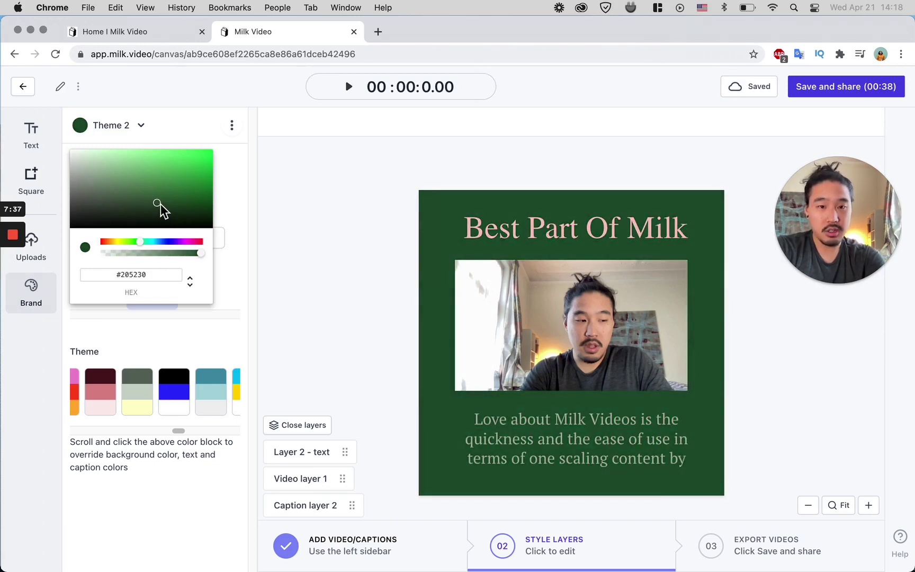
{"action": "left_click", "coordinate": [211, 405]}
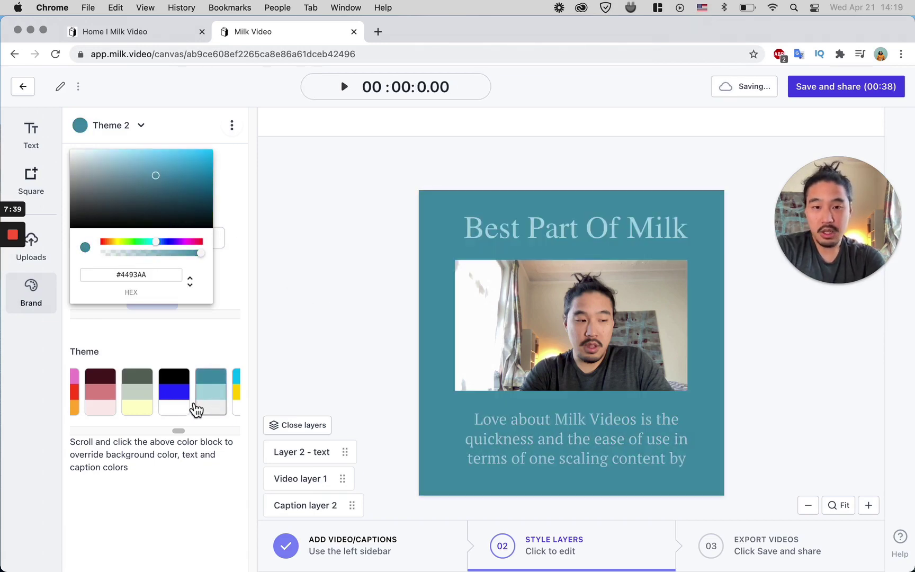
- Browse the color themes, apply the dark green, pink and cream one, and close the background color picker
{"action": "scroll", "coordinate": [196, 409], "scroll_direction": "right", "scroll_amount": 5}
{"action": "scroll", "coordinate": [195, 409], "scroll_direction": "left", "scroll_amount": 10}
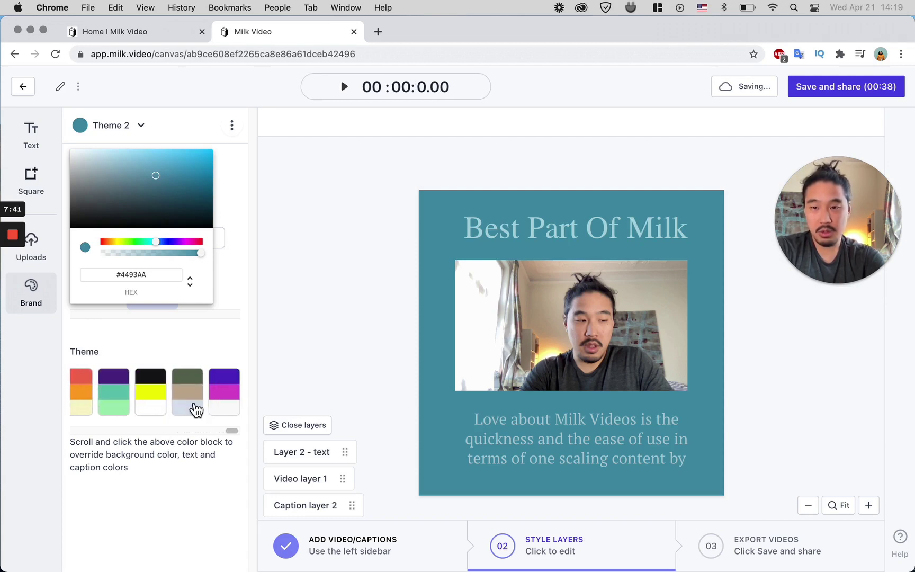
{"action": "scroll", "coordinate": [195, 409], "scroll_direction": "right", "scroll_amount": 5}
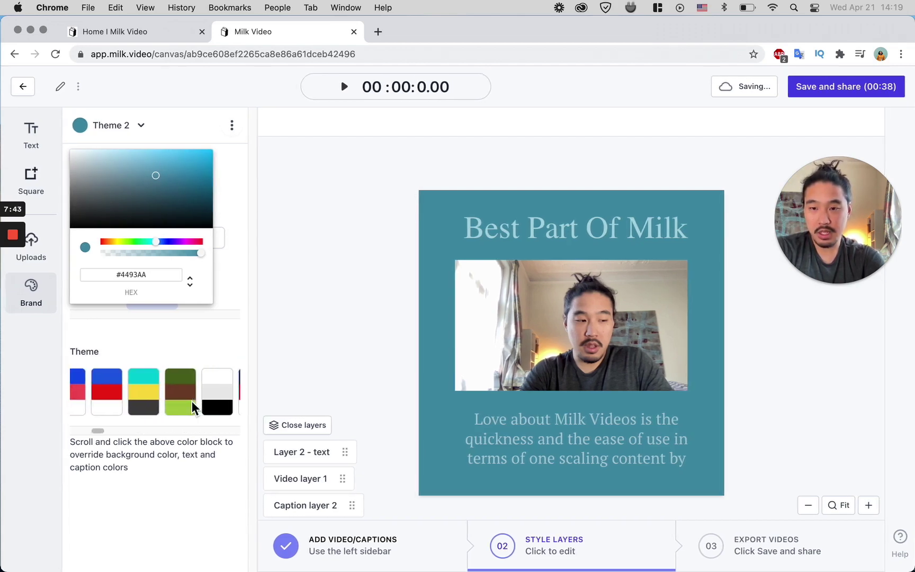
{"action": "scroll", "coordinate": [195, 409], "scroll_direction": "right", "scroll_amount": 3}
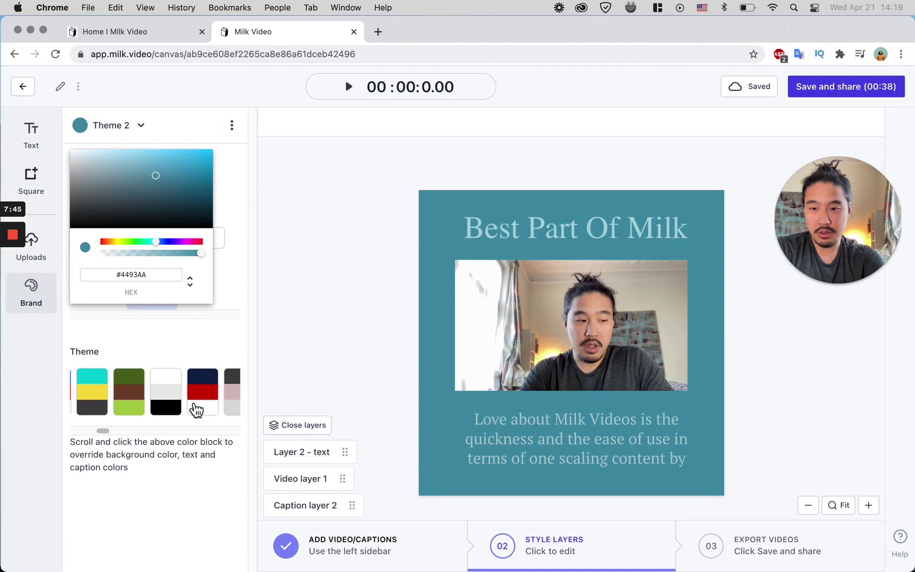
{"action": "left_click", "coordinate": [150, 401]}
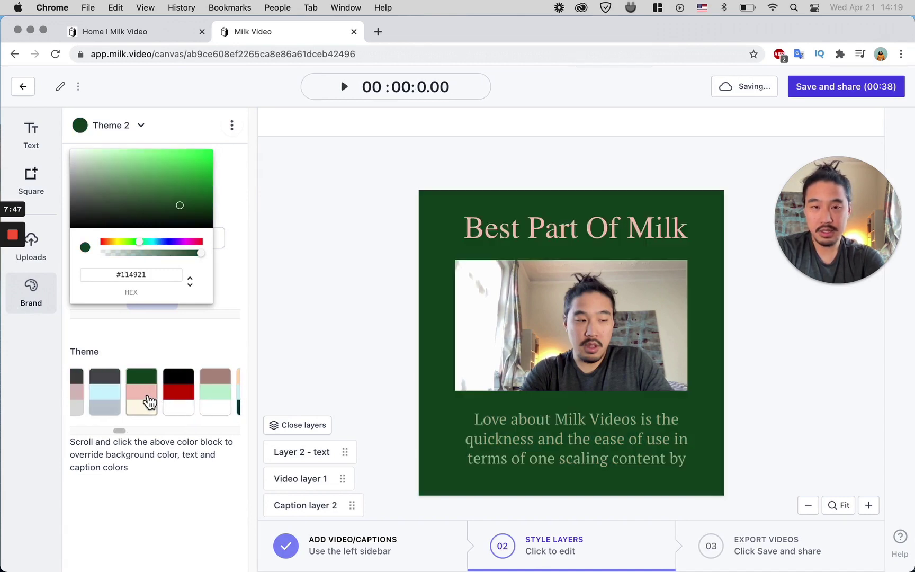
{"action": "left_click", "coordinate": [239, 199]}
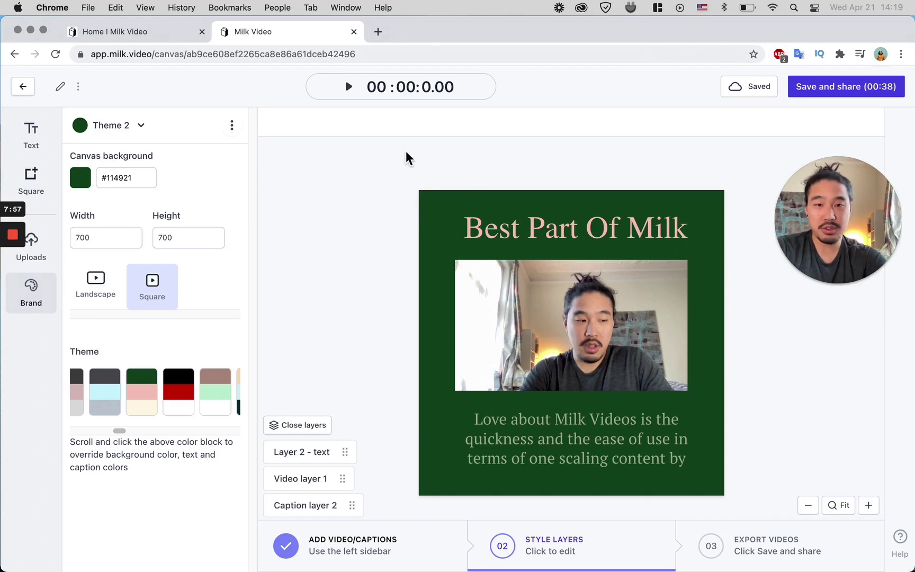
- Check the export settings and estimated export time, and start exporting the video as a 700 x 700 MP4
{"action": "left_click", "coordinate": [844, 96]}
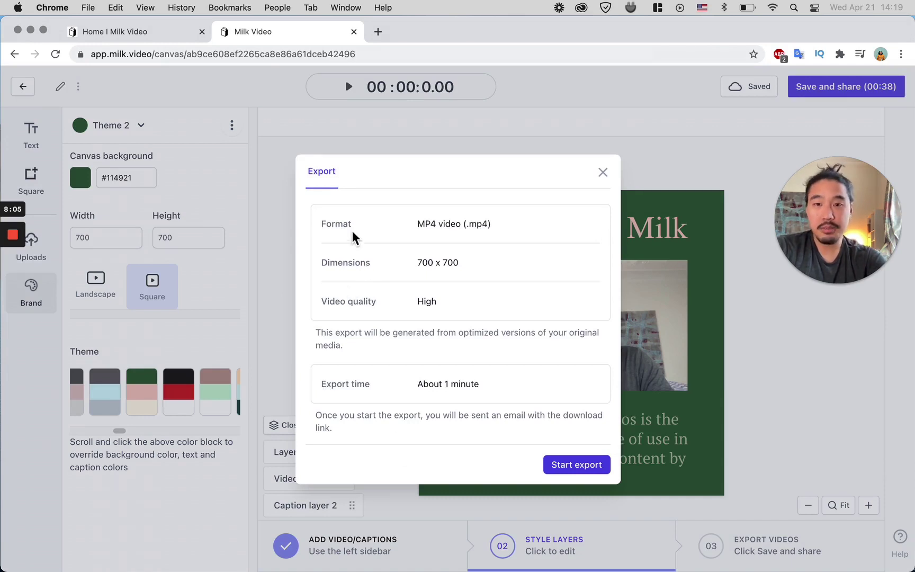
{"action": "triple_click", "coordinate": [424, 385]}
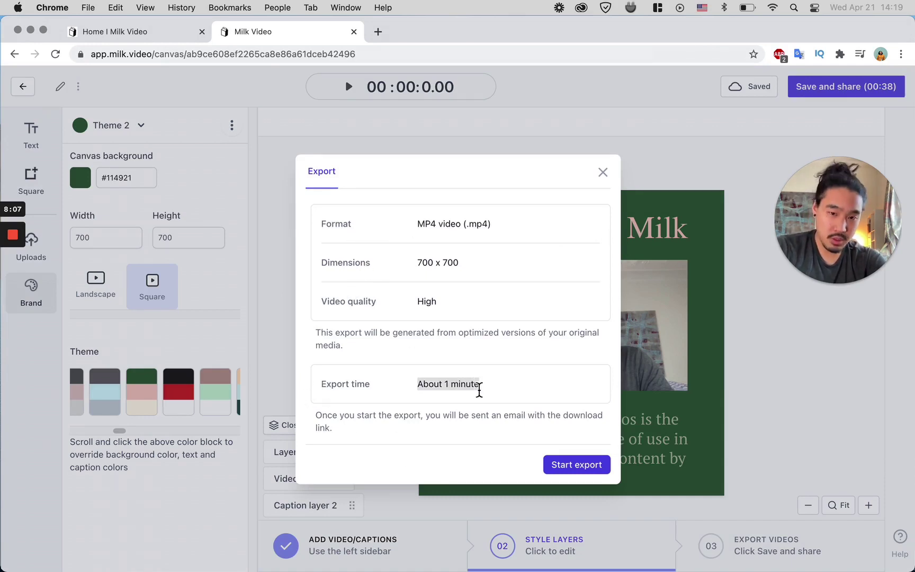
{"action": "left_click", "coordinate": [427, 383]}
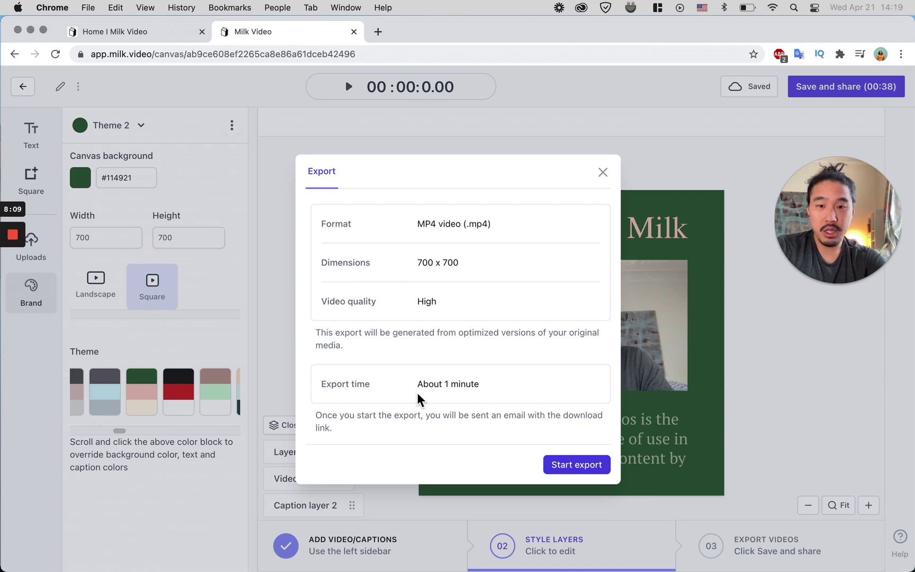
{"action": "left_click", "coordinate": [577, 471]}
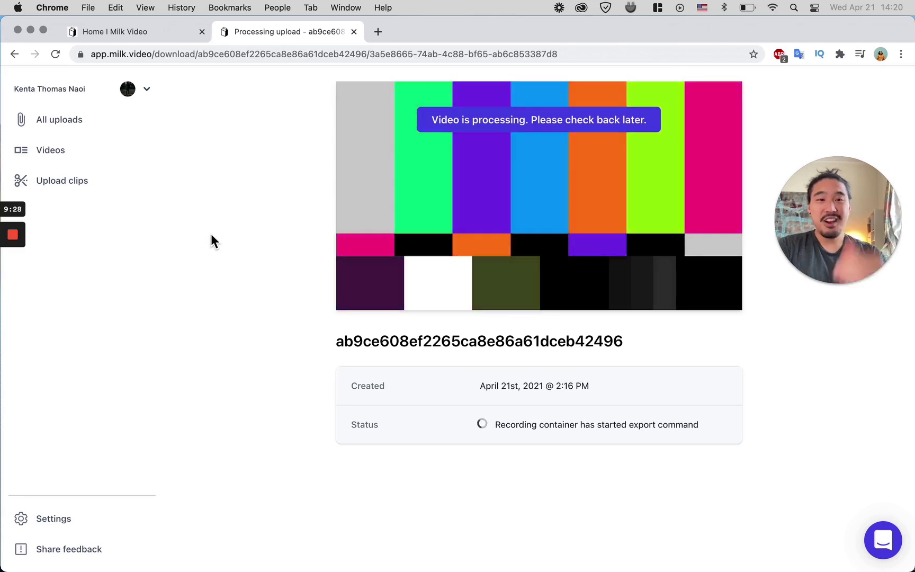
{"action": "mouse_move", "coordinate": [15, 239]}
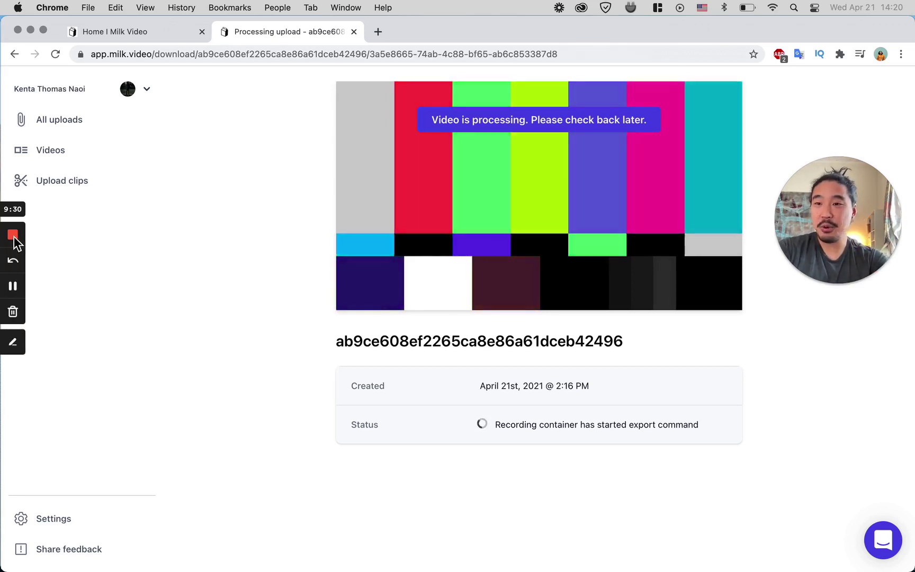
{"action": "left_click", "coordinate": [13, 236]}
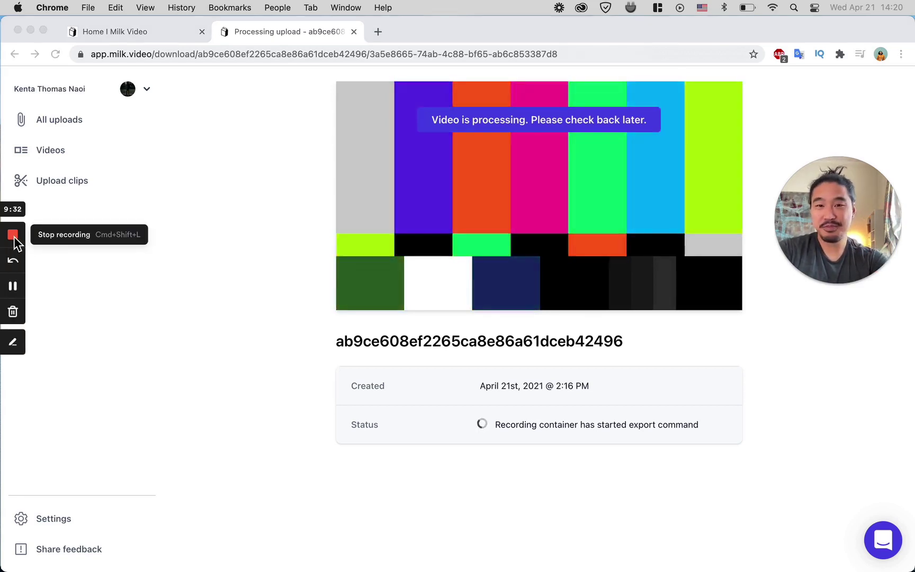